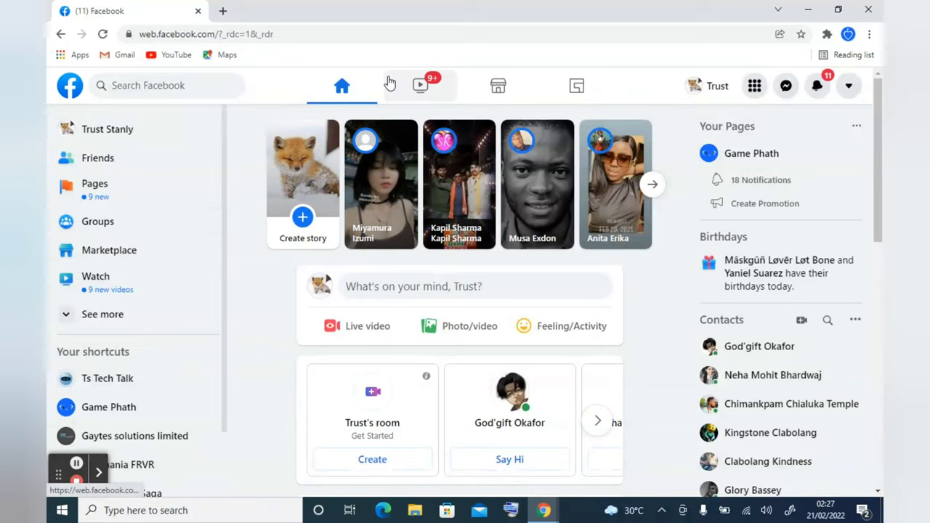
Go to Pages from the Facebook home feed's left sidebar.
click(94, 186)
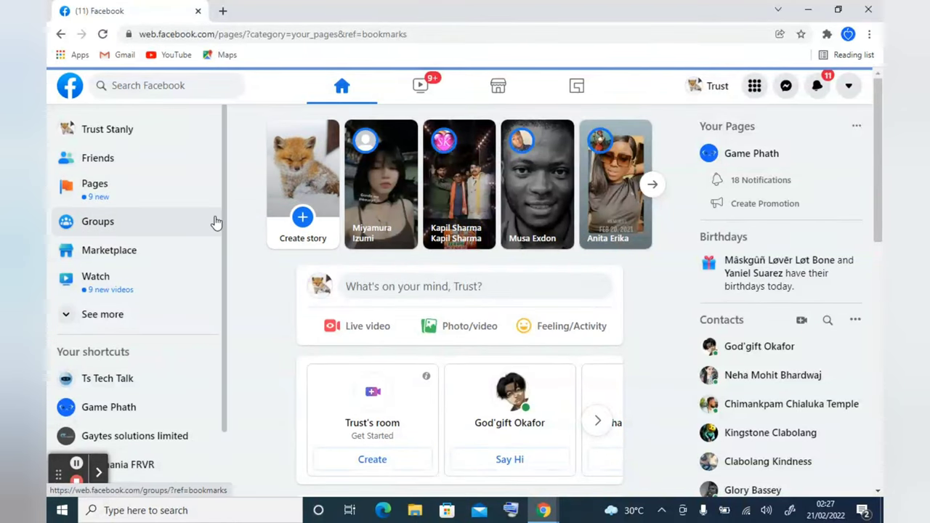
Open the Ts Tech Talk page's Manage Page view from Pages you manage.
click(77, 462)
click(77, 456)
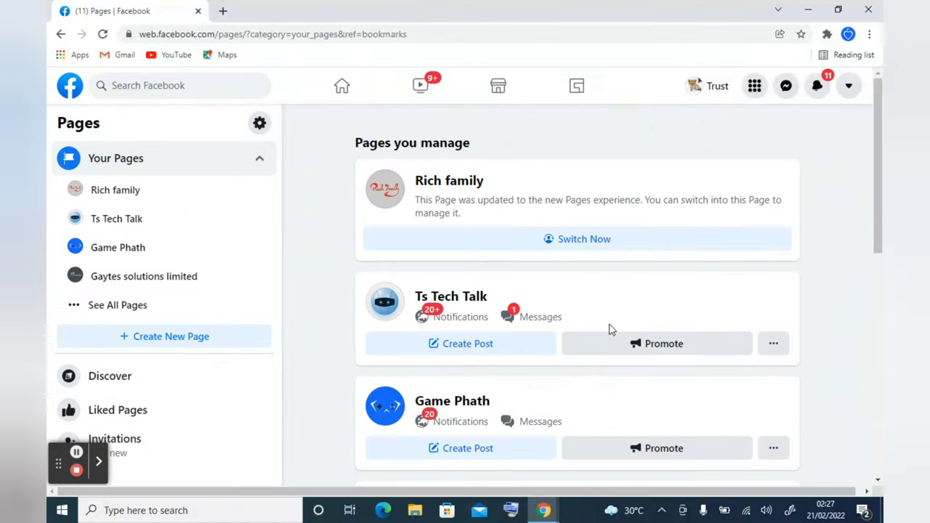
click(450, 297)
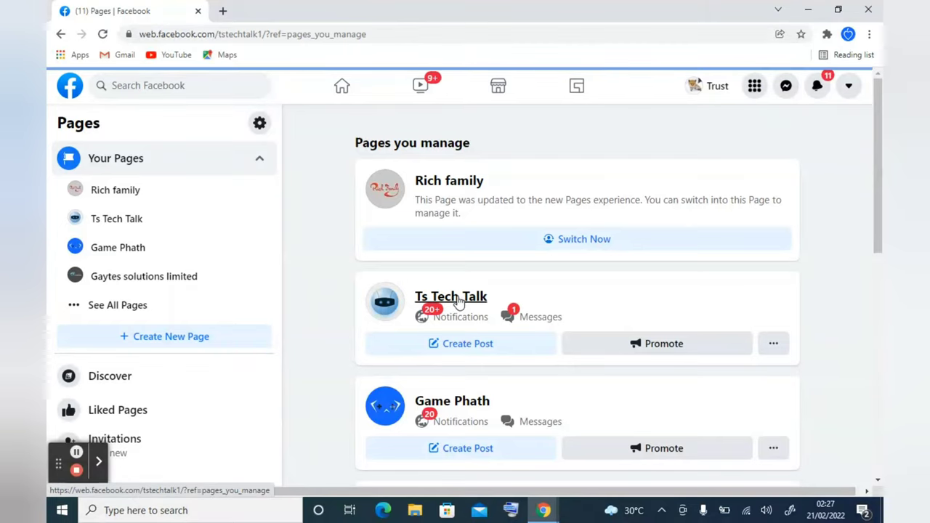
click(458, 302)
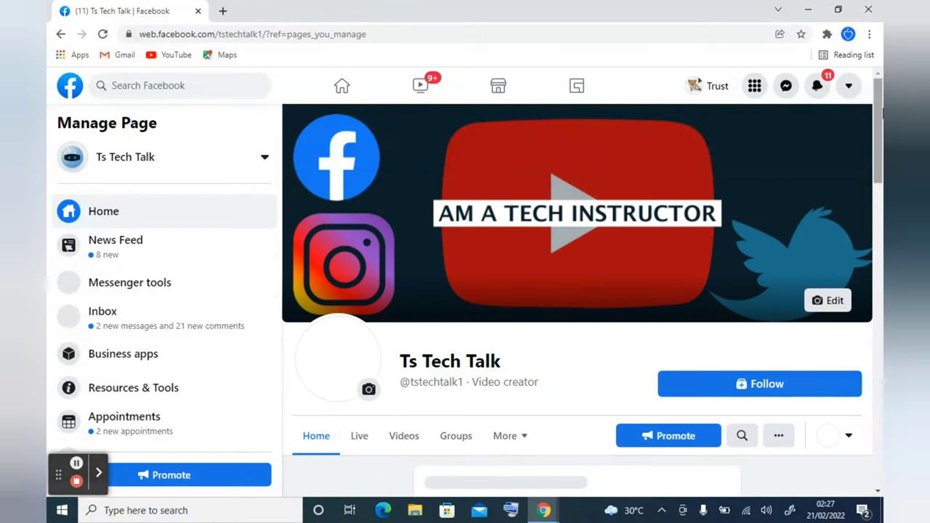
click(877, 109)
Scroll the Ts Tech Talk Manage Page sidebar and go to Manage jobs.
mouse_move(877, 109)
mouse_down()
mouse_move(882, 155)
mouse_move(878, 102)
mouse_up()
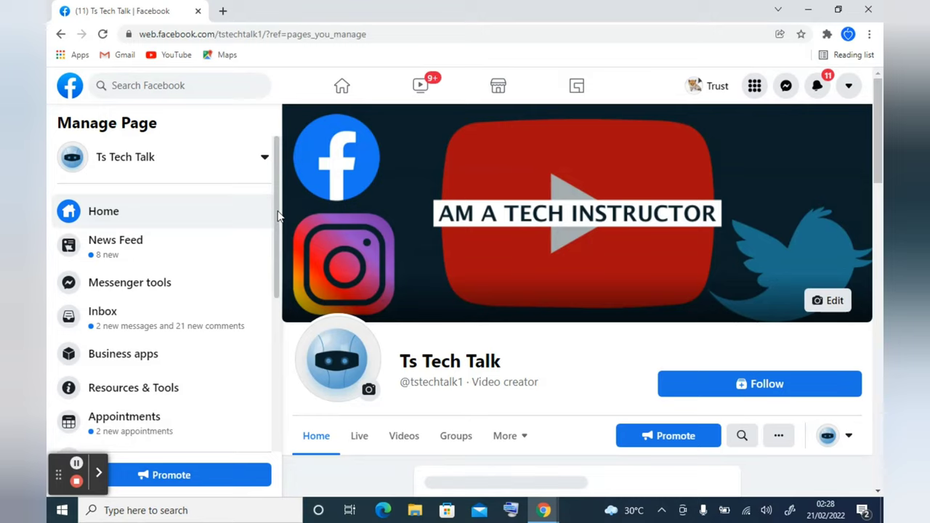
drag(279, 216, 284, 327)
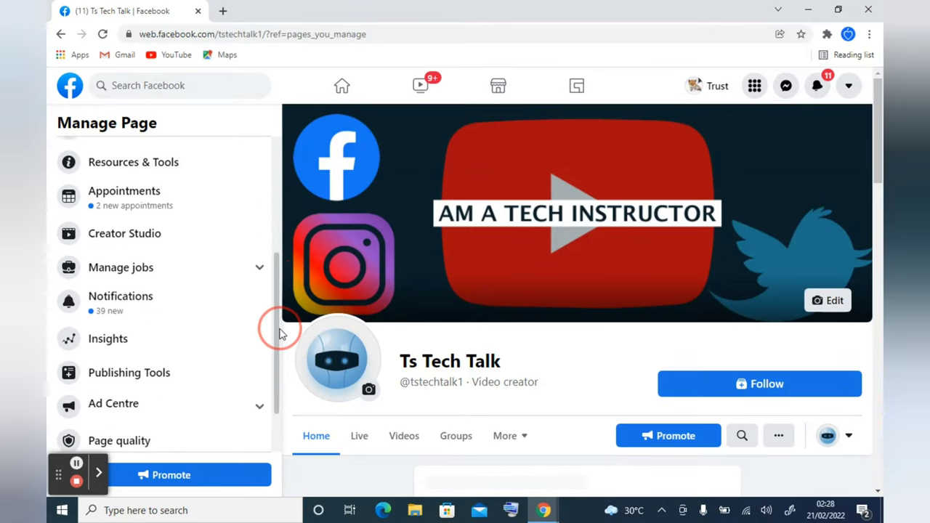
click(151, 272)
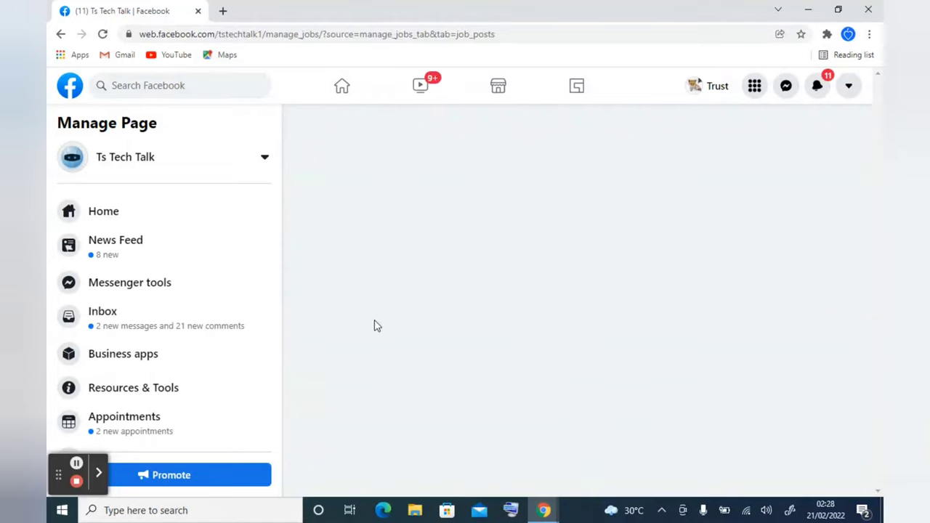
Open View Applications for the closed online influencer job, which has 99+ applications.
click(77, 465)
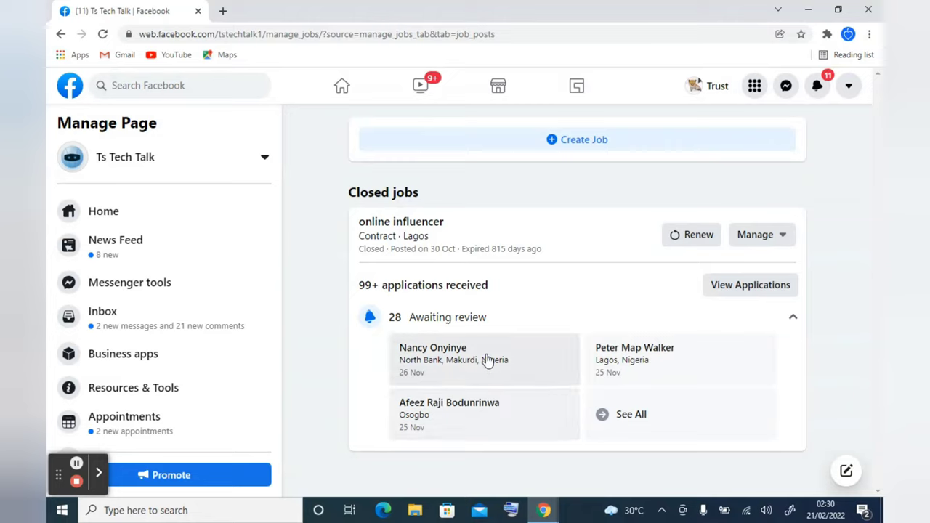
click(794, 318)
click(794, 318)
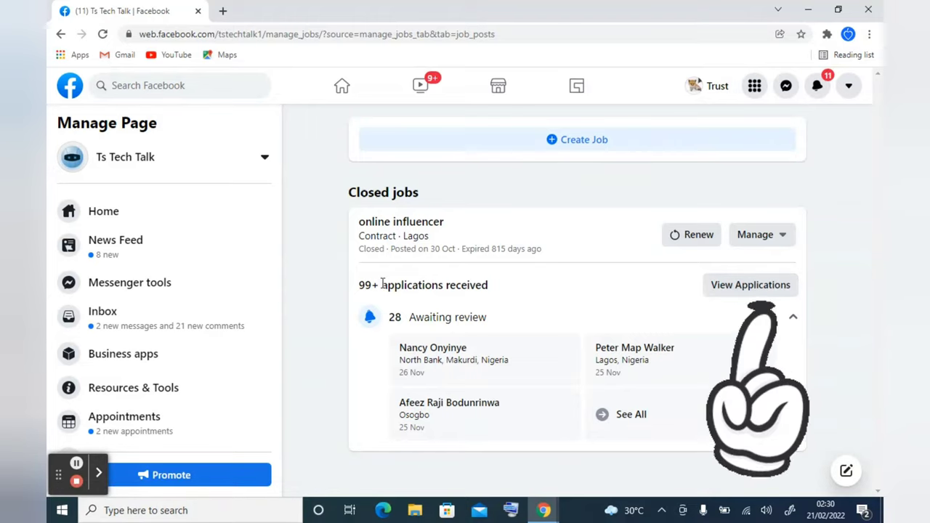
click(760, 291)
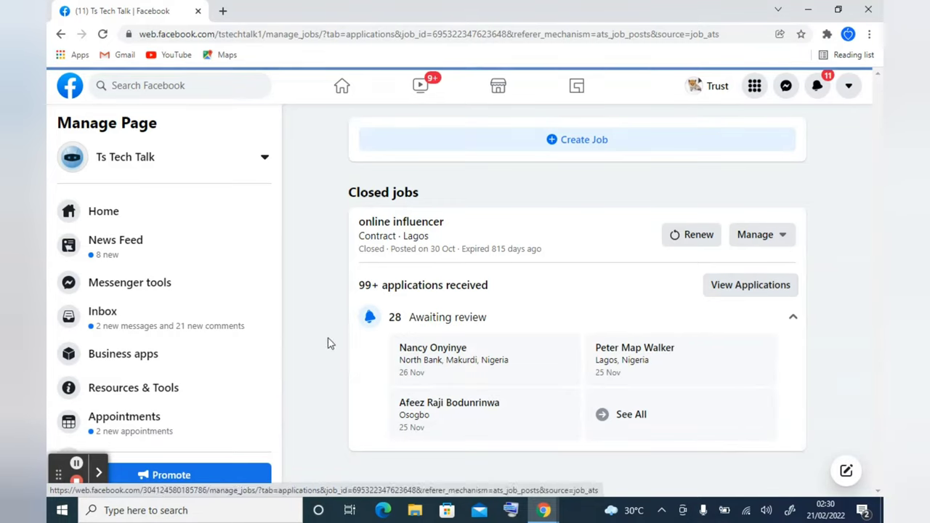
Scroll through the top applicant's work experience and education, then return to the top.
click(76, 465)
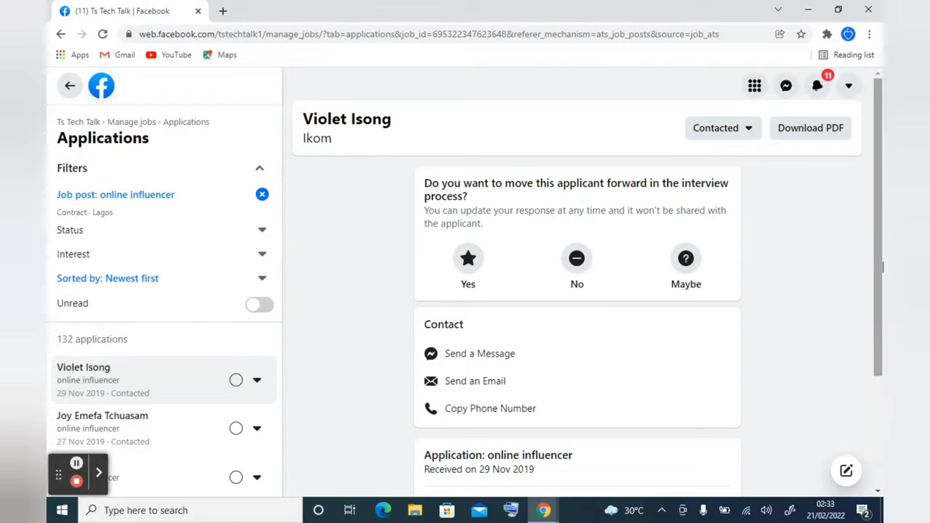
drag(880, 228, 882, 350)
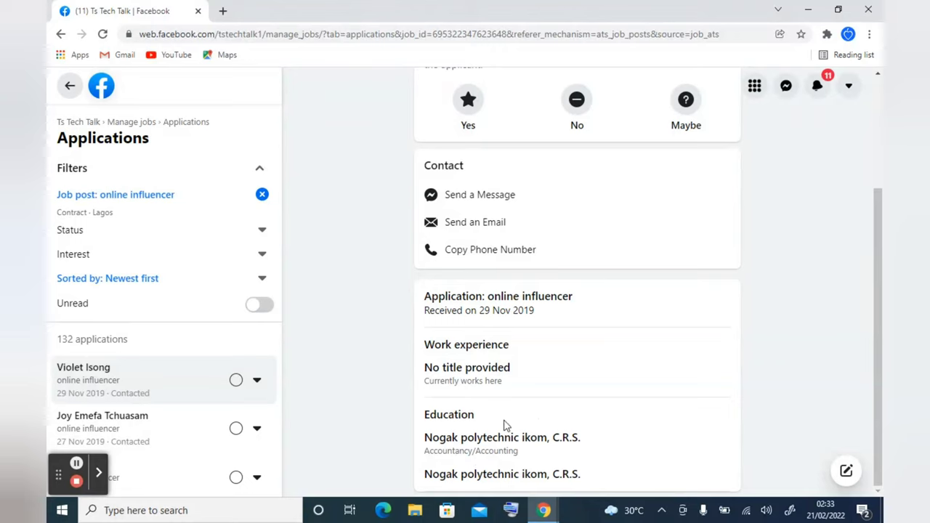
scroll(676, 276, up, 3)
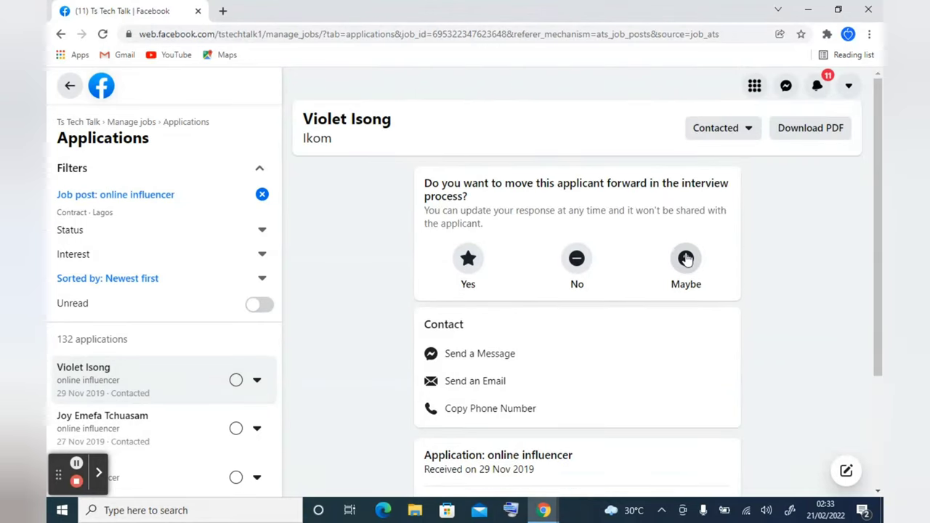
Download the applicant's resume.pdf to Downloads\Documents with IDM and open it in Google Chrome.
click(825, 129)
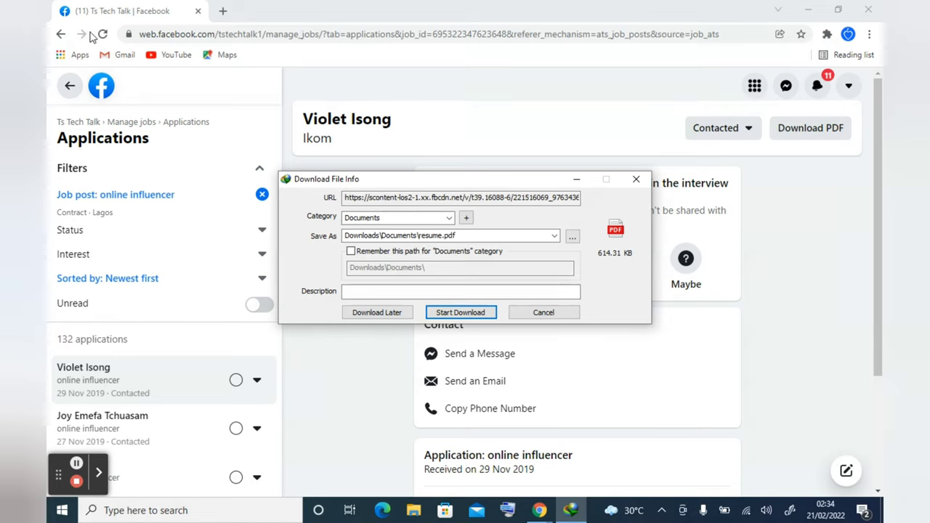
click(449, 320)
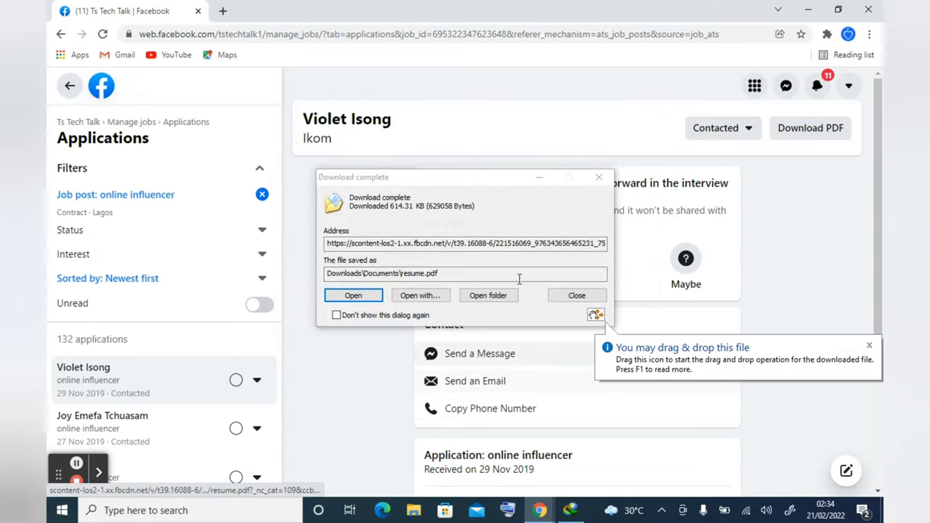
click(356, 297)
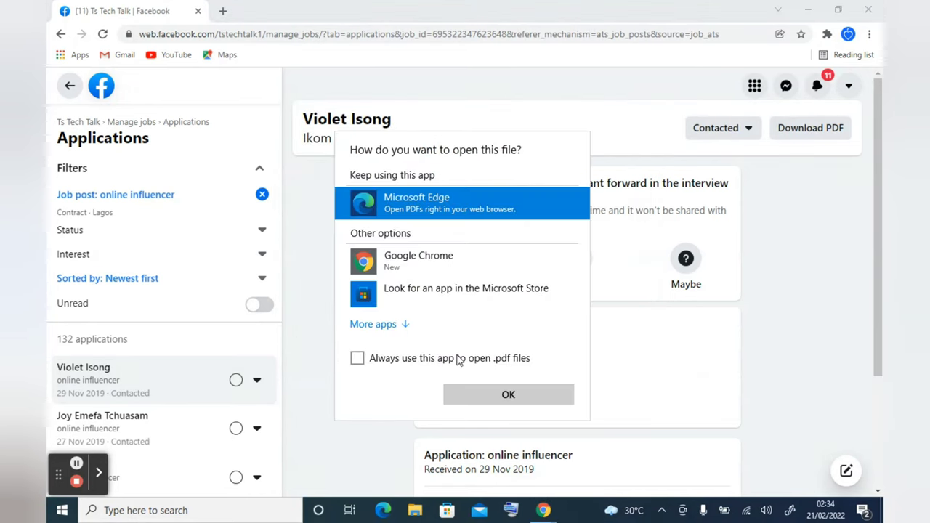
click(418, 261)
click(508, 399)
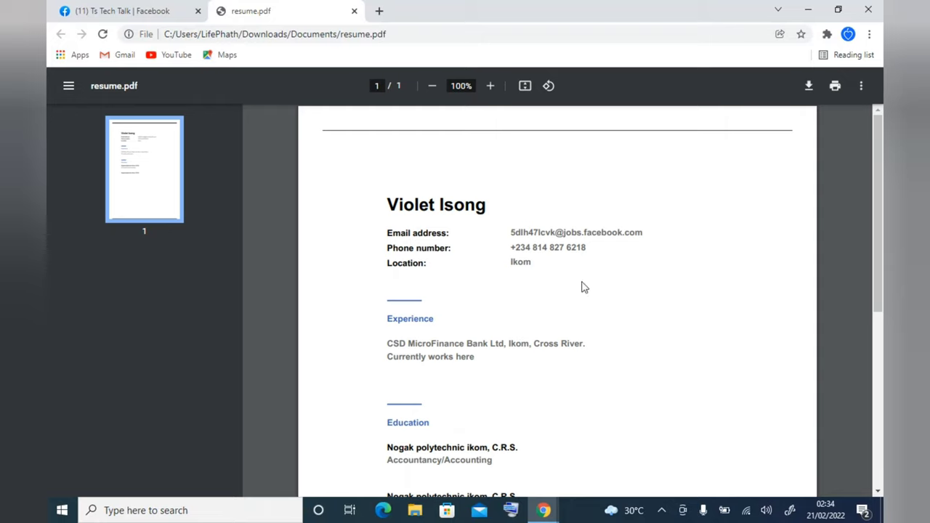
Try the phone number and email link in resume.pdf, then return to the Ts Tech Talk | Facebook tab.
drag(586, 248, 504, 250)
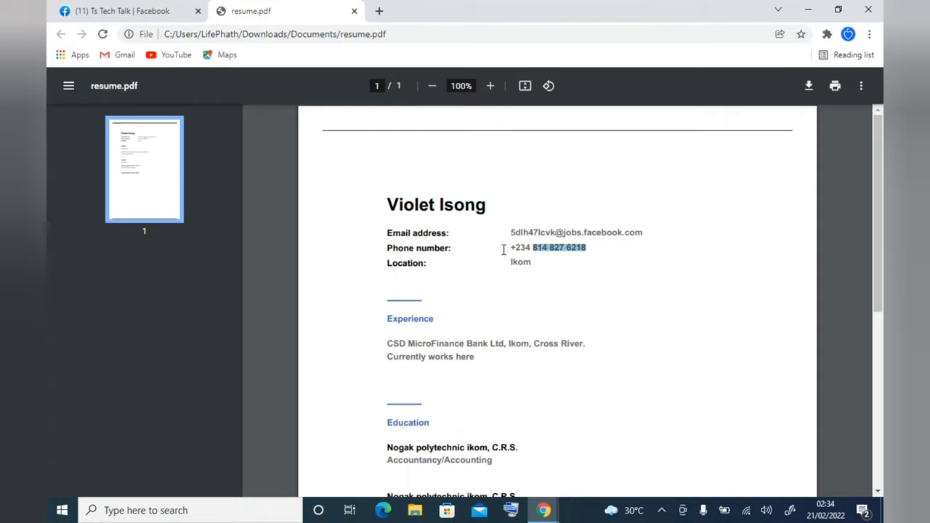
click(601, 240)
click(589, 232)
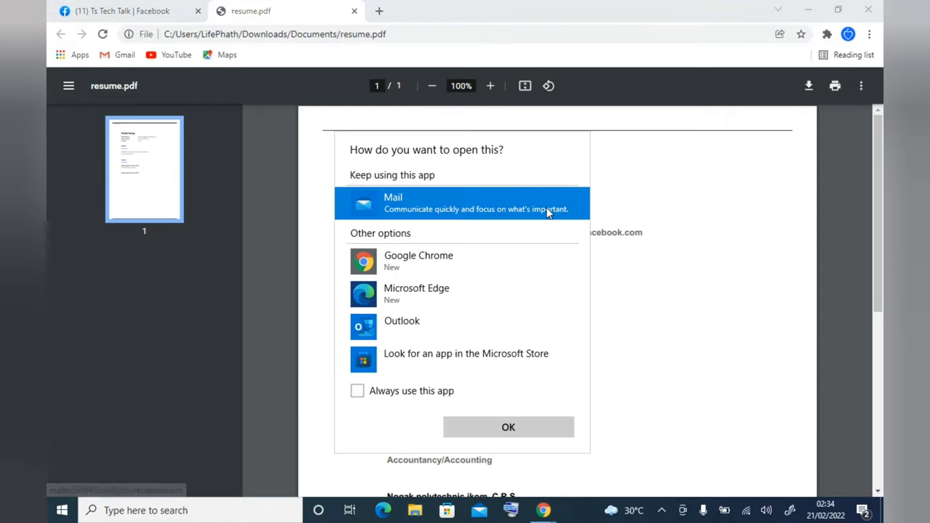
click(688, 192)
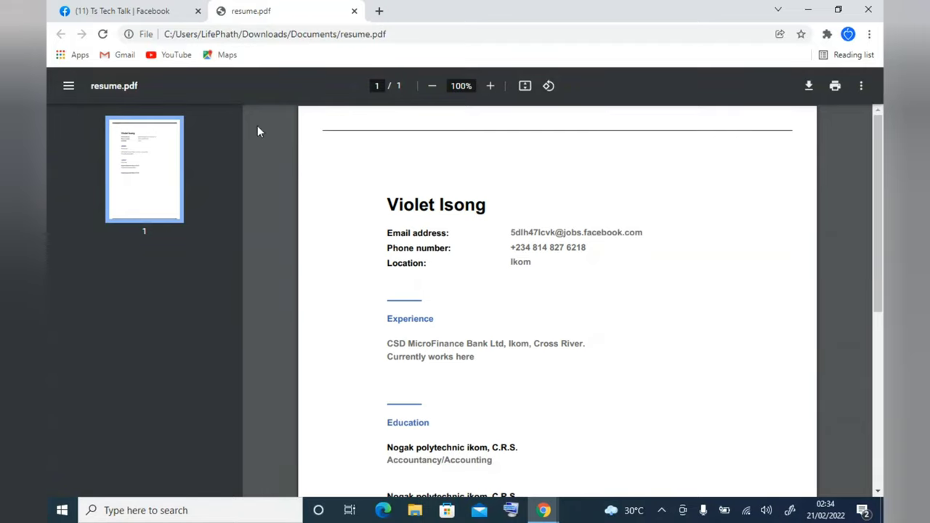
click(151, 7)
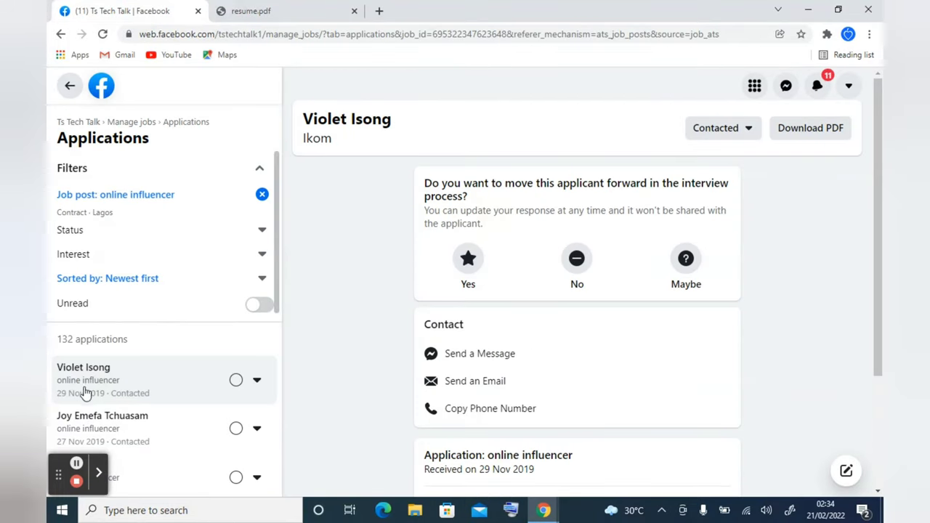
Open the 24 Nov 2019 applicant from the Applications list and scroll back up to Filters.
drag(278, 157, 273, 269)
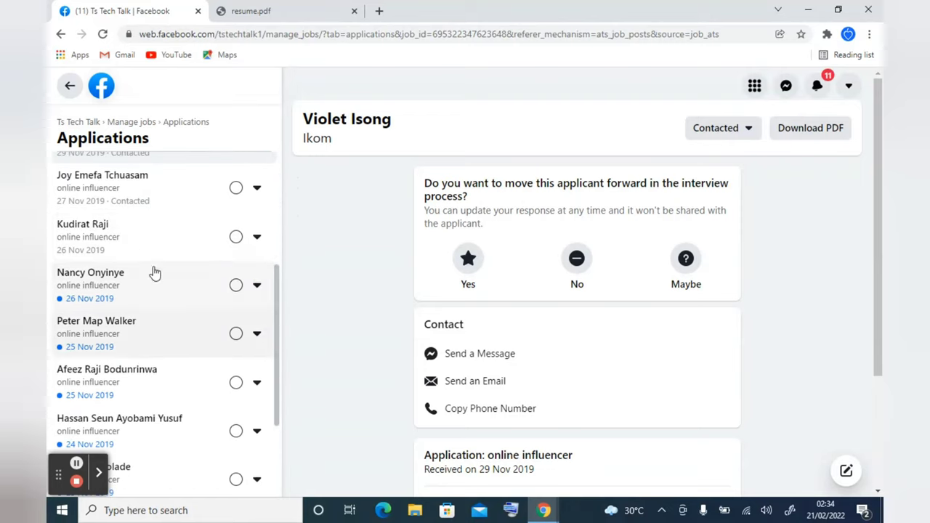
drag(276, 272, 281, 370)
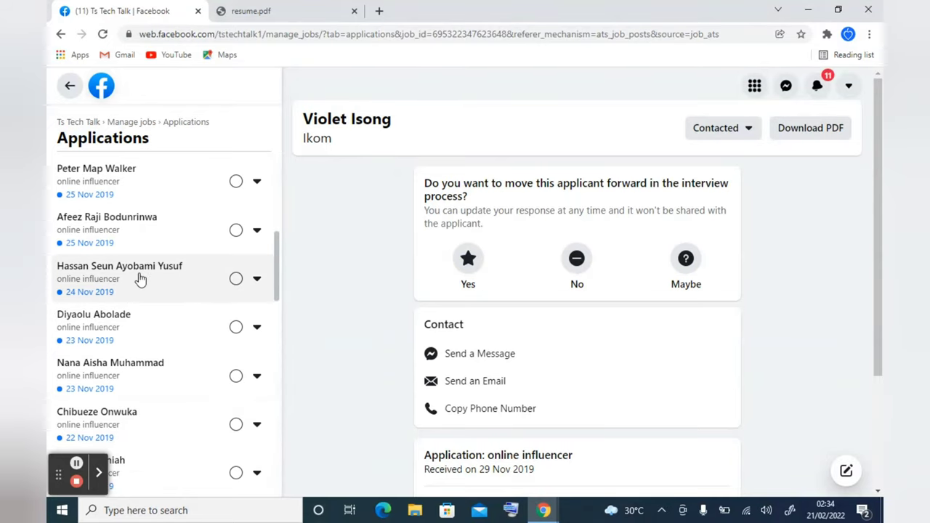
click(140, 278)
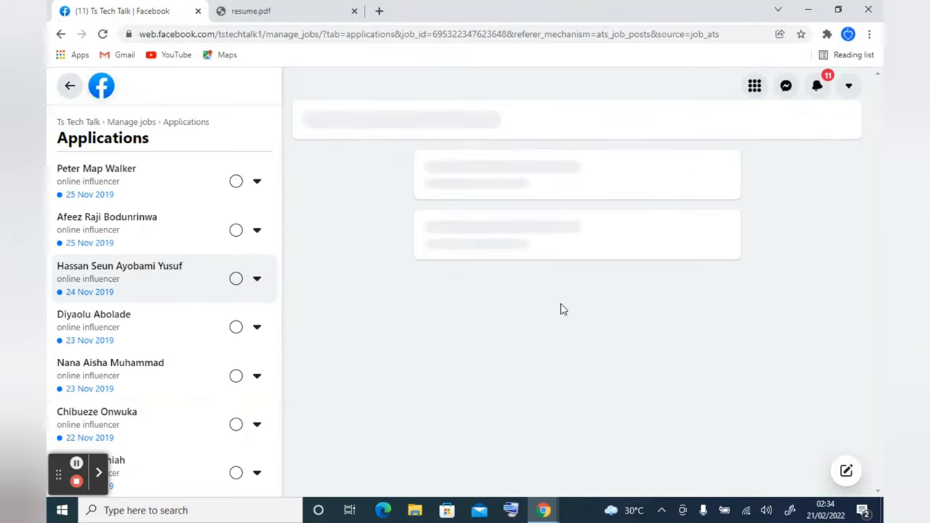
drag(358, 237, 668, 245)
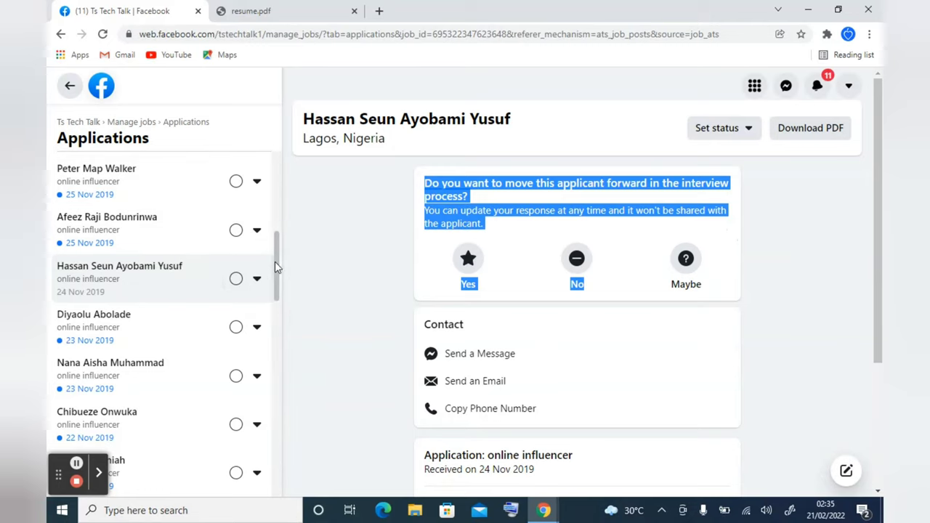
drag(276, 266, 296, 164)
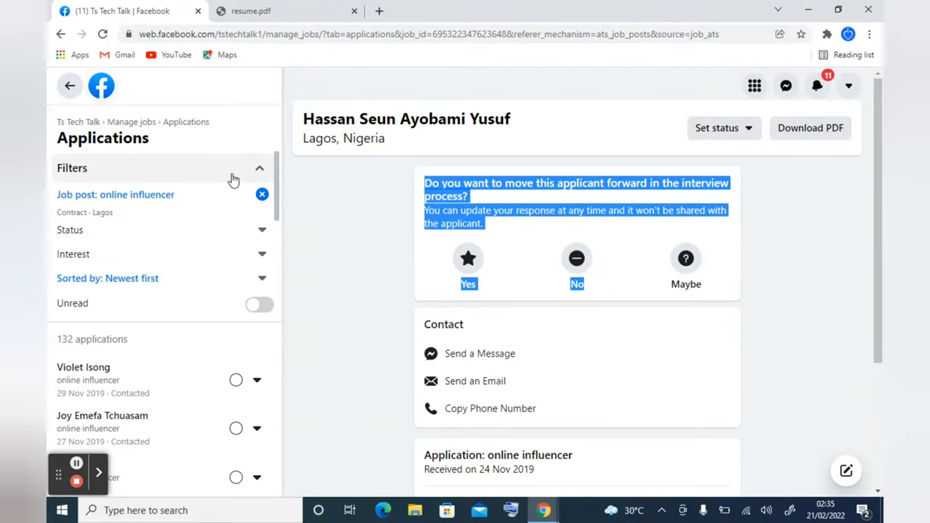
click(363, 214)
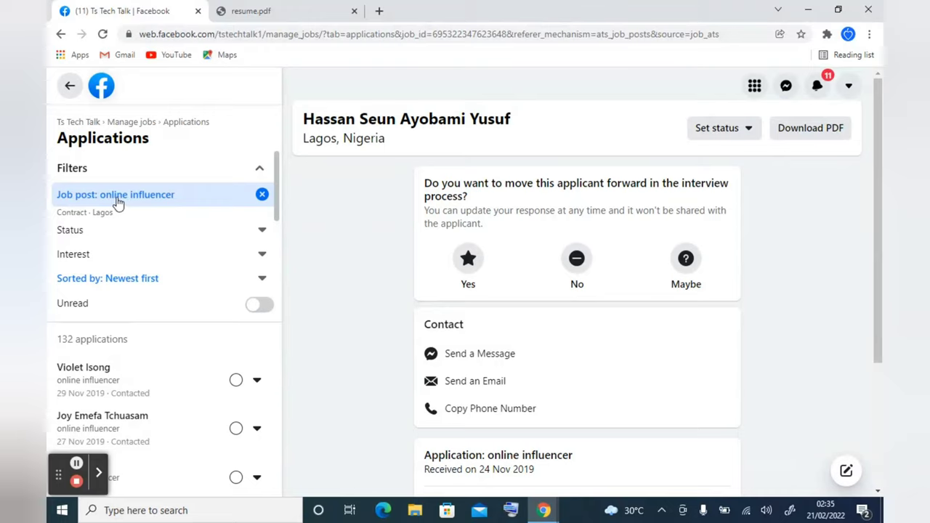
Set the Status filter to Interviewed and download the remaining applicant's resume as PDF.
click(89, 234)
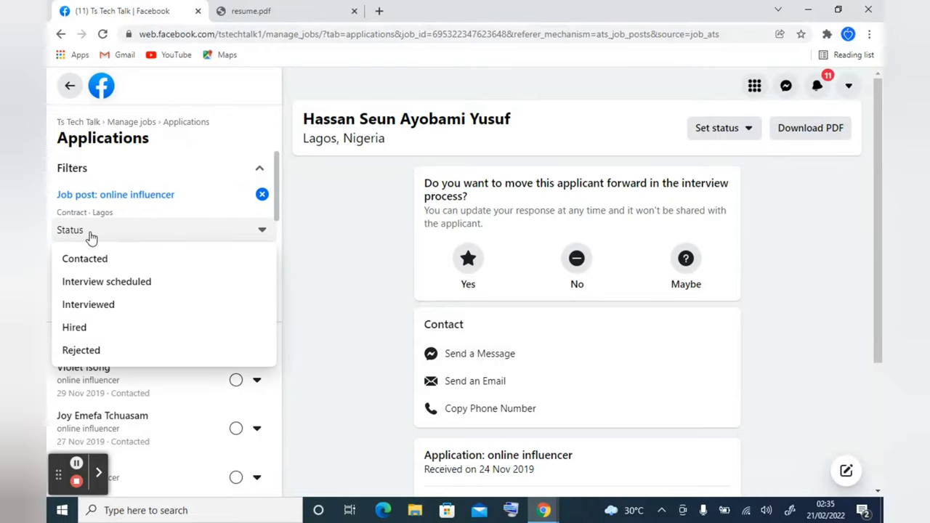
click(88, 307)
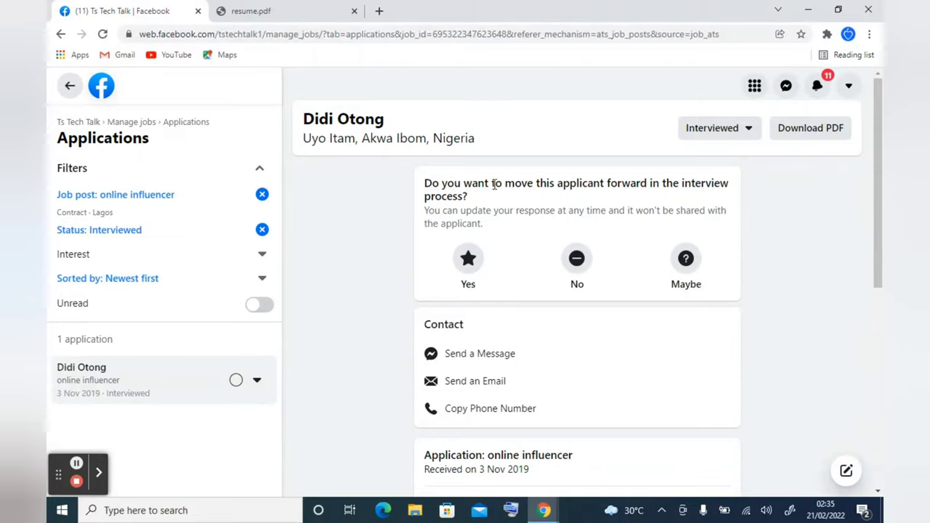
click(807, 132)
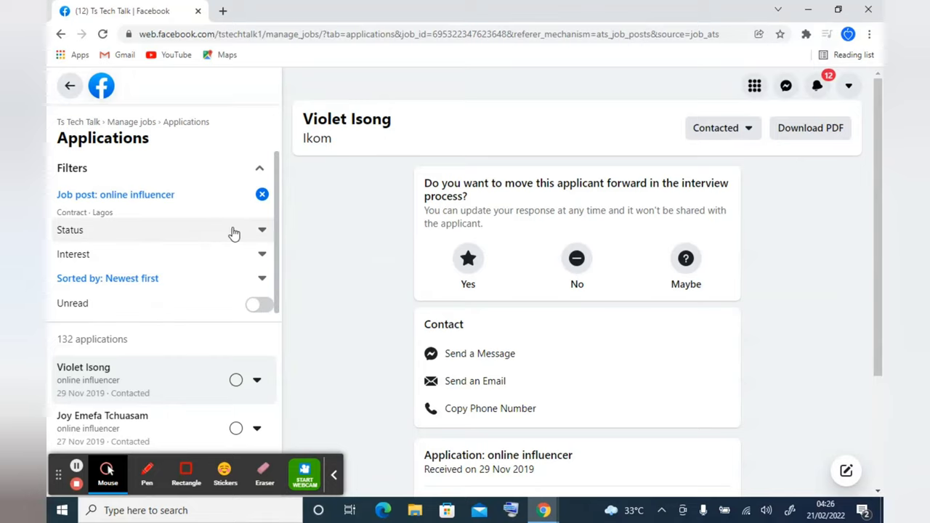
click(234, 232)
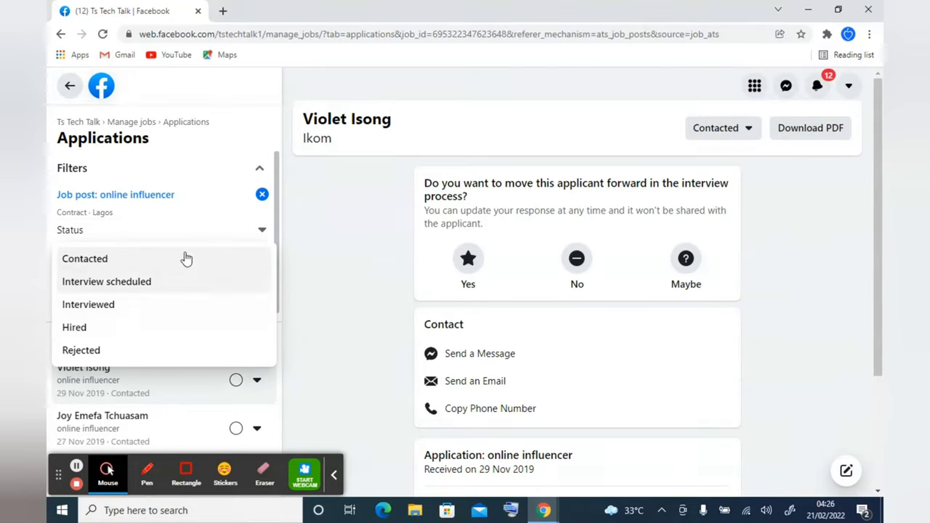
click(99, 327)
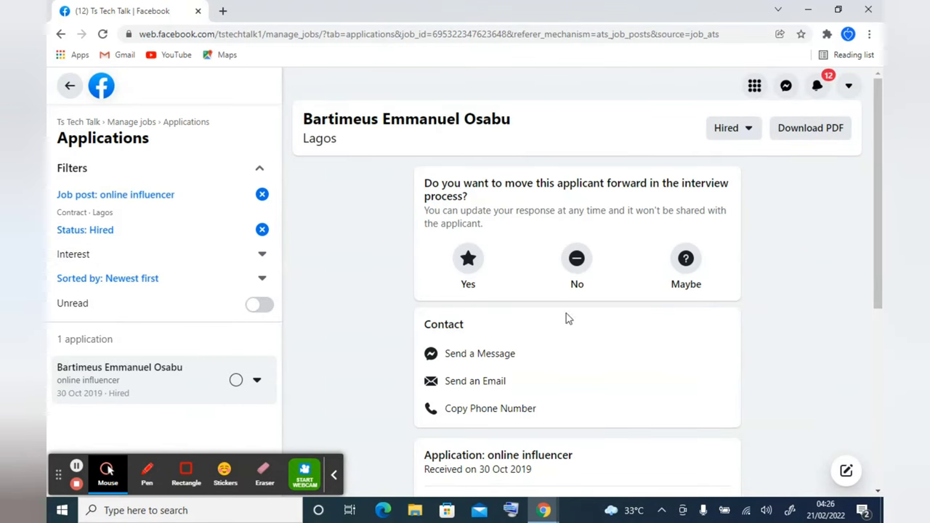
click(334, 476)
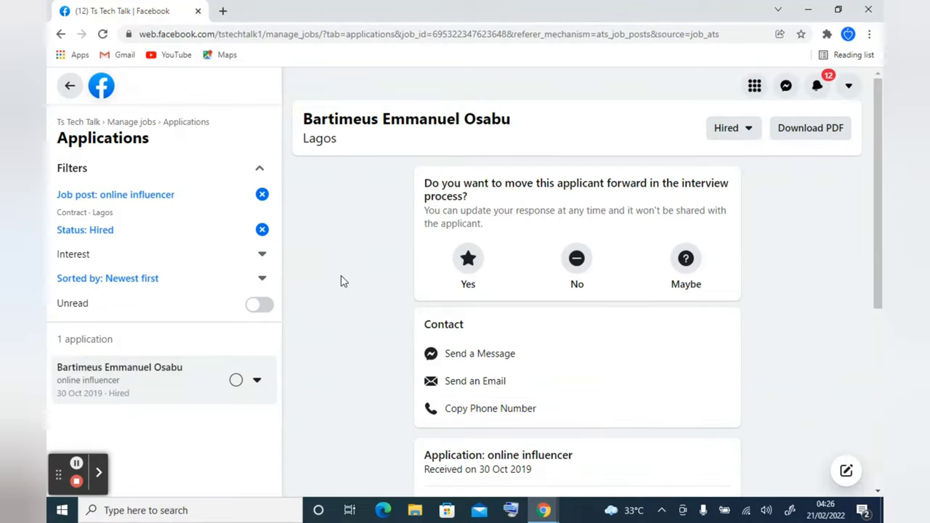
click(261, 231)
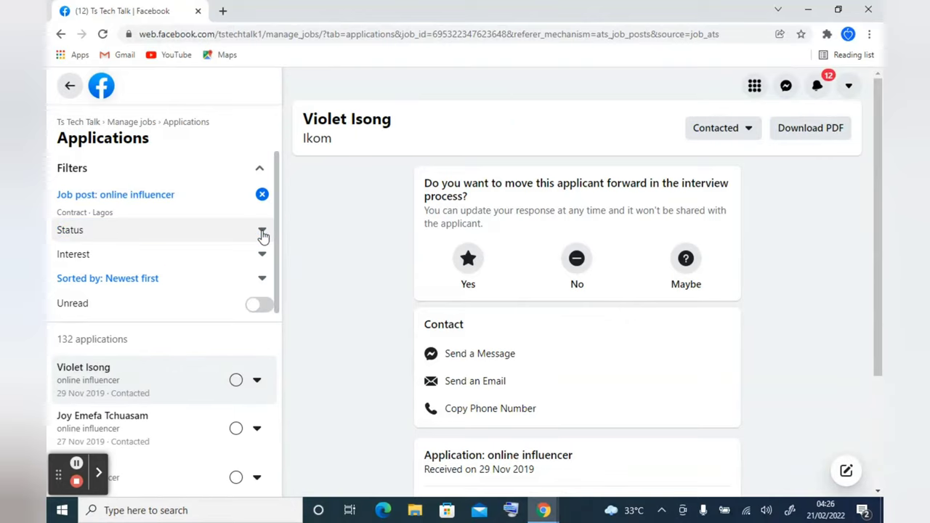